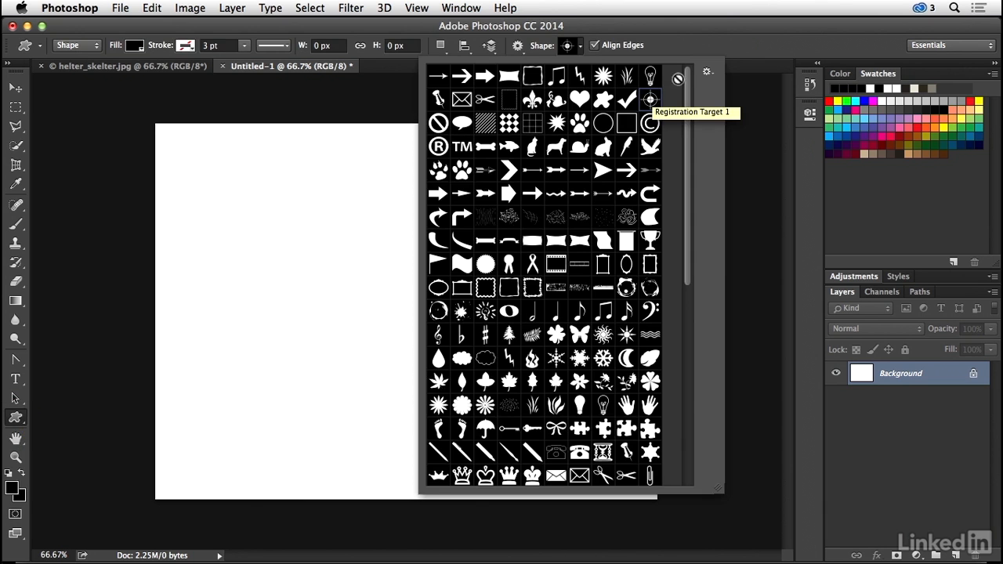
- Choose the Registration Target 1 custom shape and draw it on the blank canvas
{"action": "left_click", "coordinate": [706, 71]}
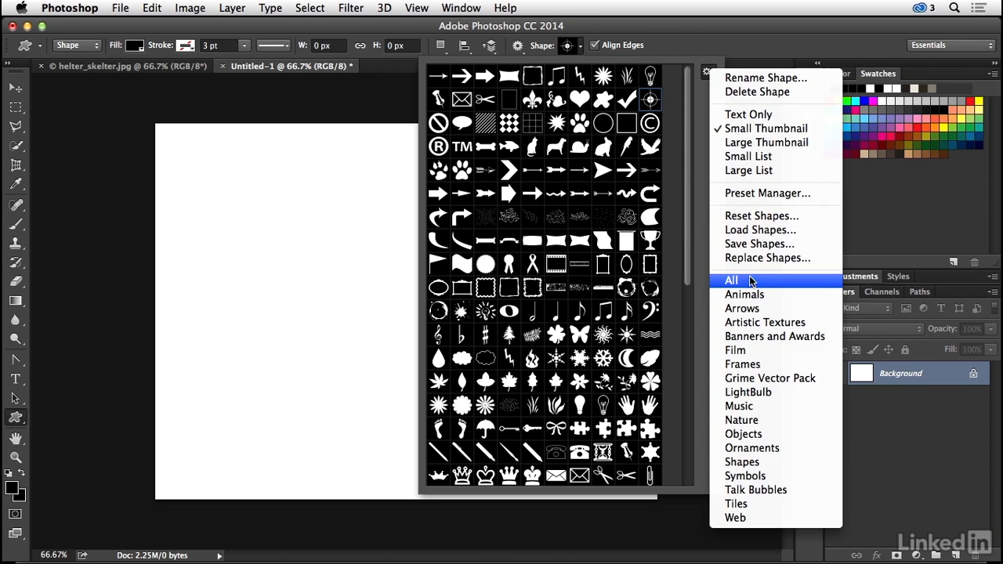
{"action": "left_click", "coordinate": [706, 69]}
{"action": "double_click", "coordinate": [651, 101]}
{"action": "left_click_drag", "start_coordinate": [253, 220], "coordinate": [399, 366]}
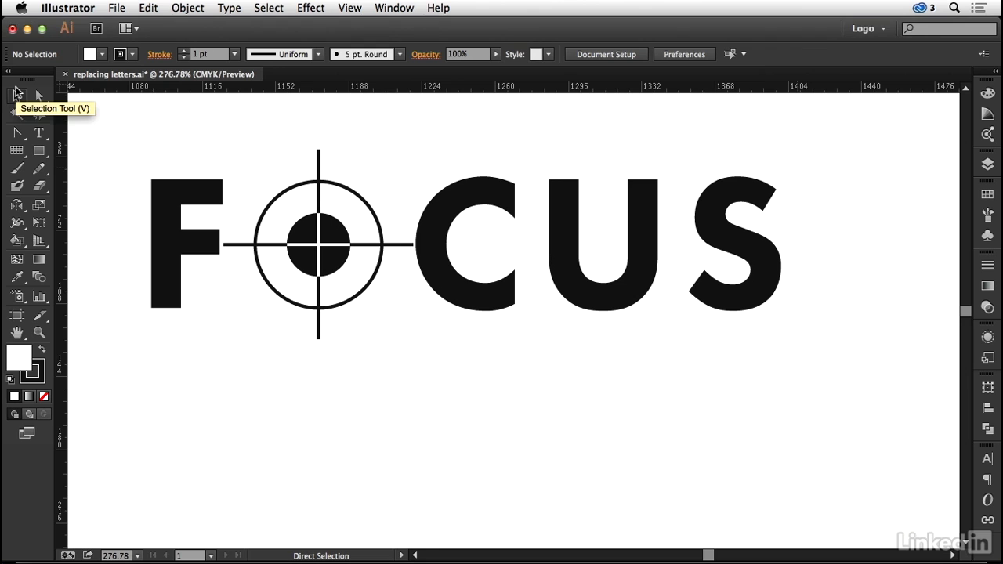
- Switch to Illustrator, paste the target as a fully editable compound shape and scale it down to roughly the size of the FOCUS target
{"action": "key", "text": "super+v"}
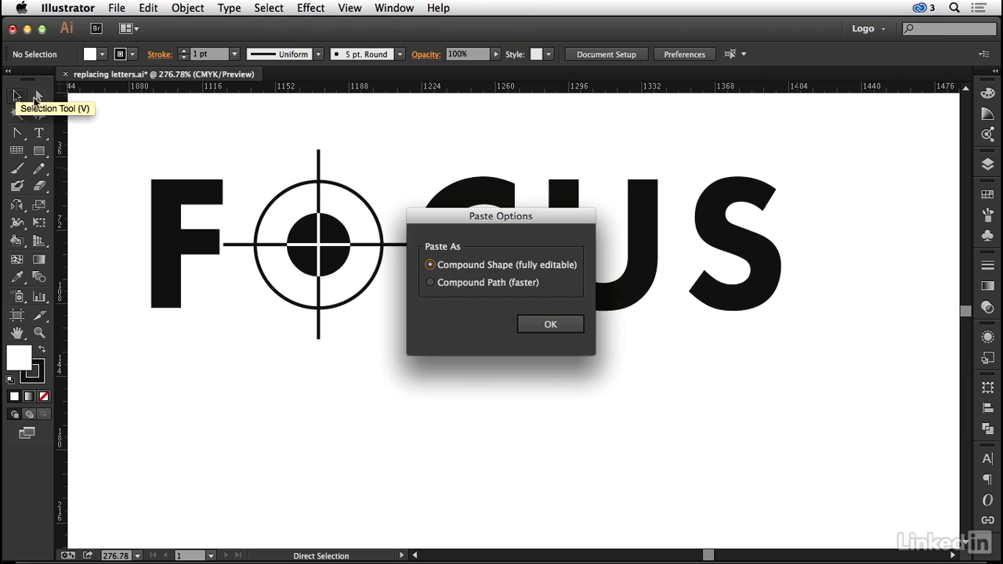
{"action": "left_click", "coordinate": [564, 328]}
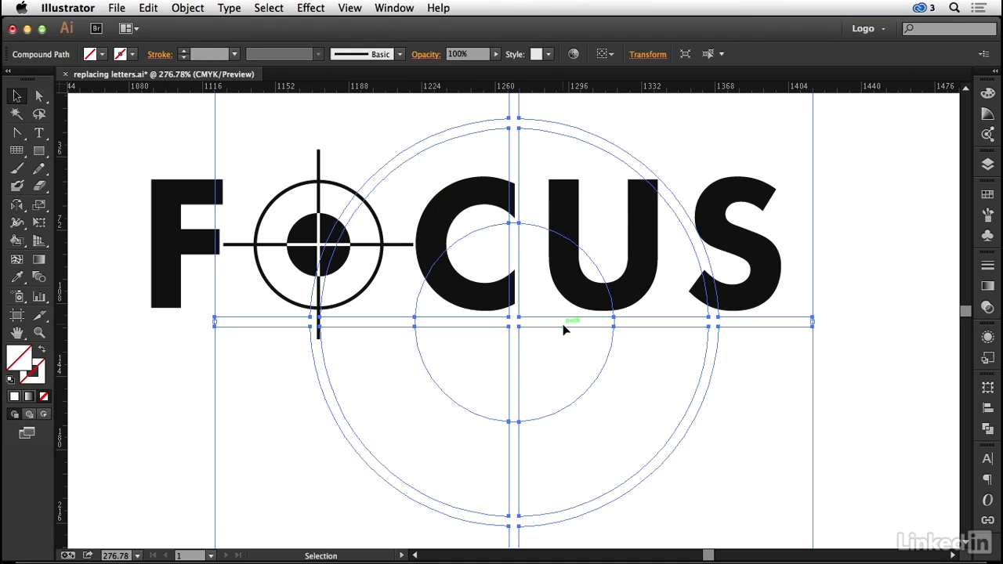
{"action": "key", "text": "a"}
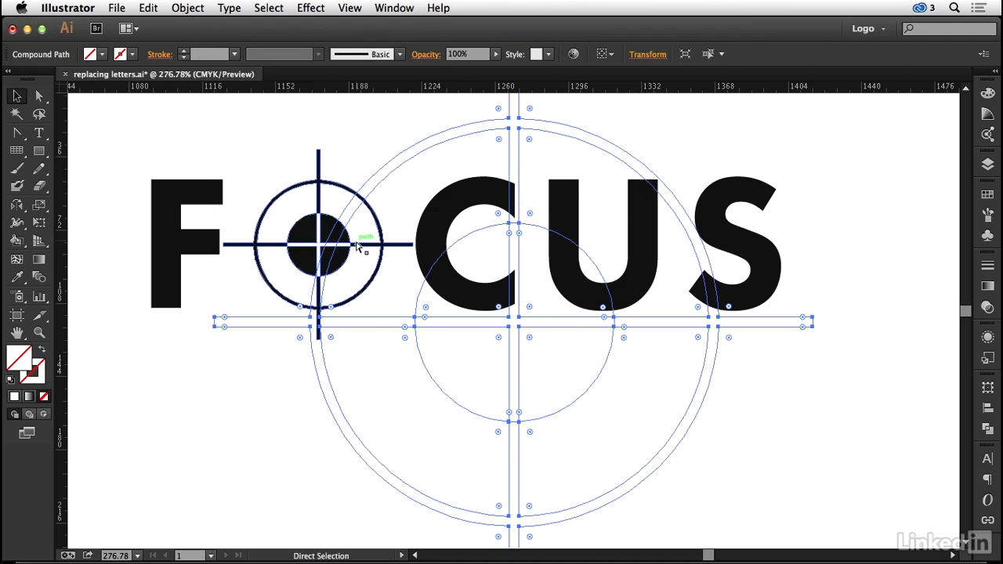
{"action": "key", "text": "super+minus"}
{"action": "key", "text": "super+minus"}
{"action": "key", "text": "v"}
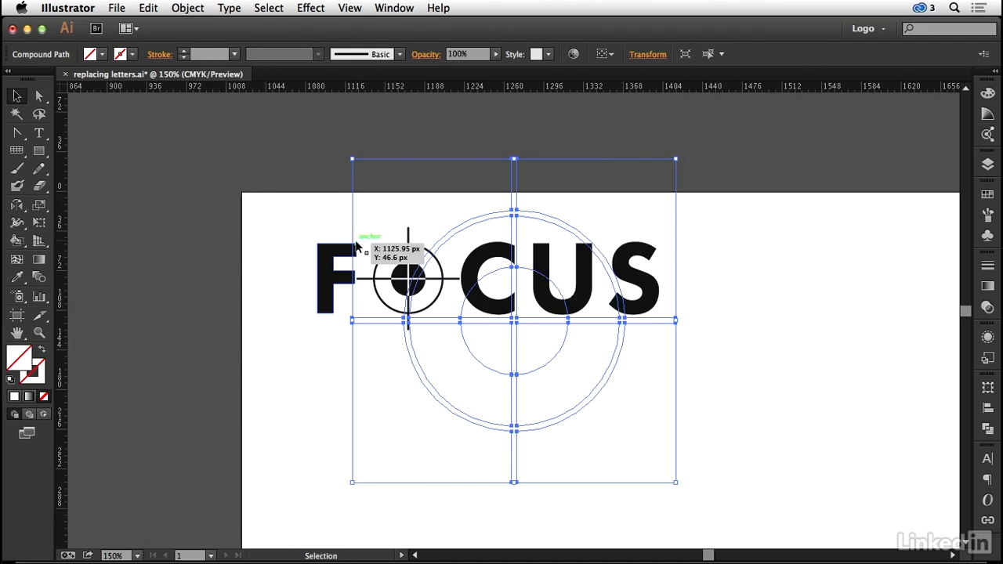
{"action": "left_click_drag", "start_coordinate": [676, 159], "coordinate": [621, 257]}
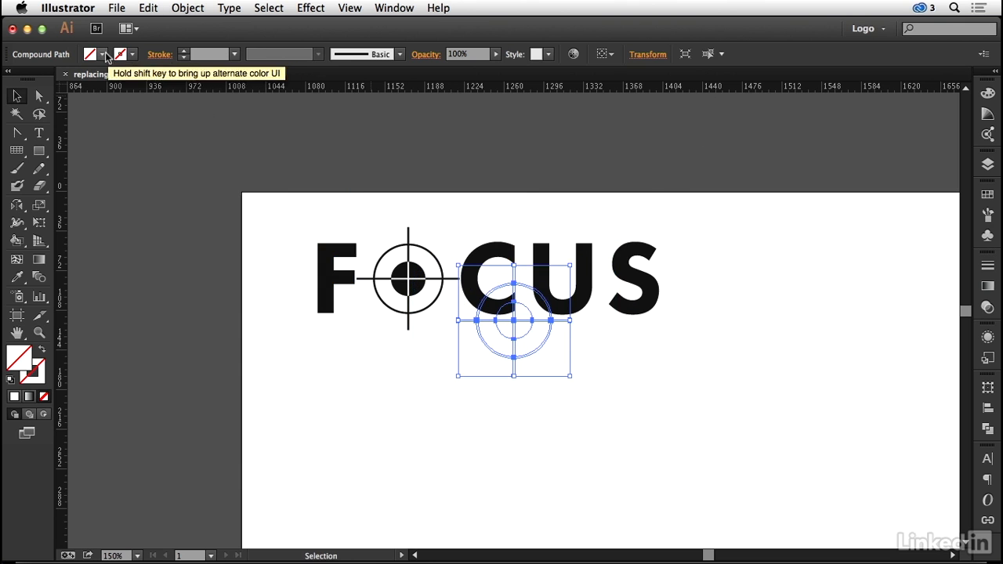
- Fill the pasted target with black and move it below the FOCUS lettering
{"action": "left_click", "coordinate": [102, 54]}
{"action": "left_click", "coordinate": [42, 79]}
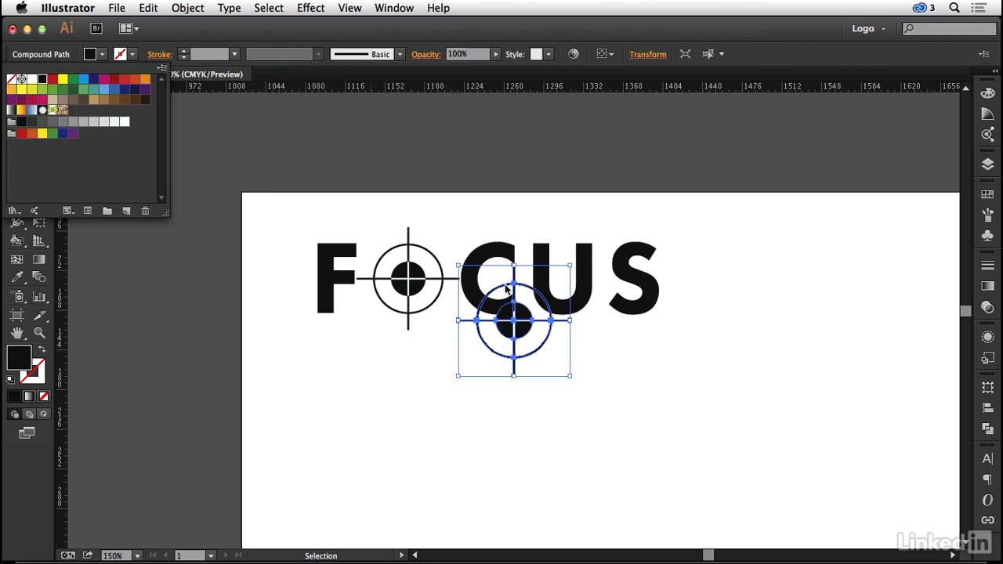
{"action": "left_click", "coordinate": [498, 335]}
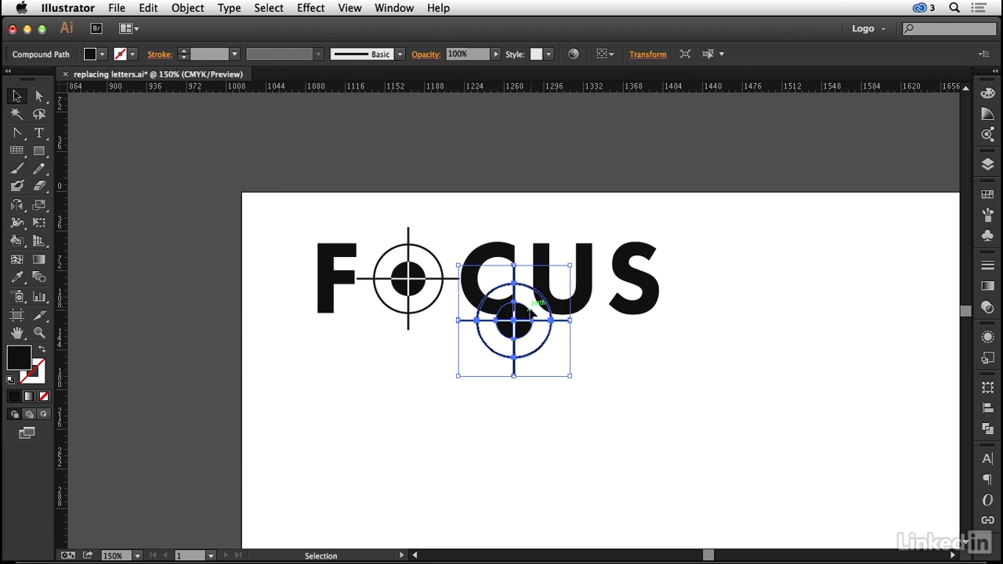
{"action": "left_click_drag", "start_coordinate": [527, 316], "coordinate": [439, 373]}
{"action": "left_click", "coordinate": [535, 381]}
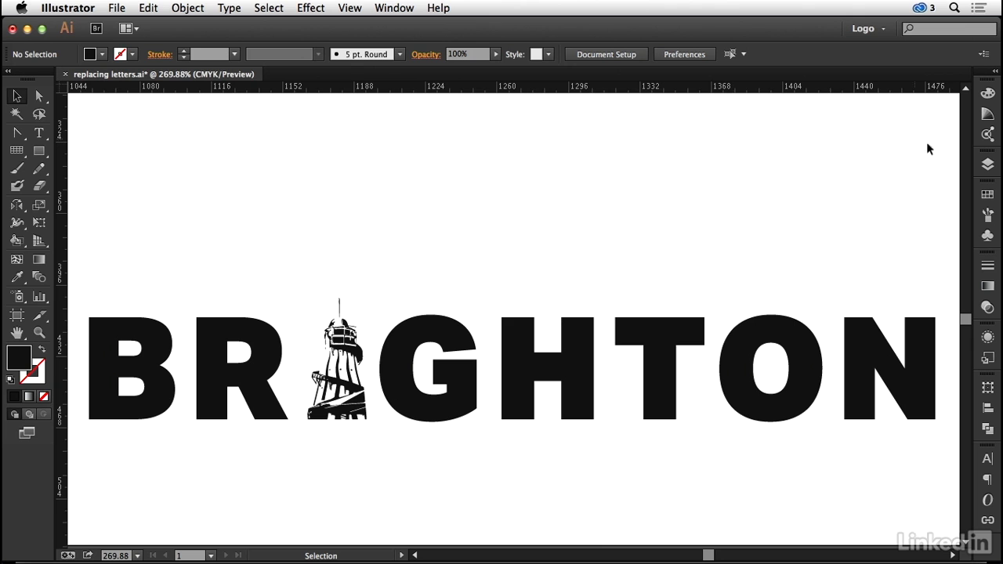
- Expand Layer 4, show its helter-skelter image and hide the lettering group
{"action": "left_click", "coordinate": [987, 164]}
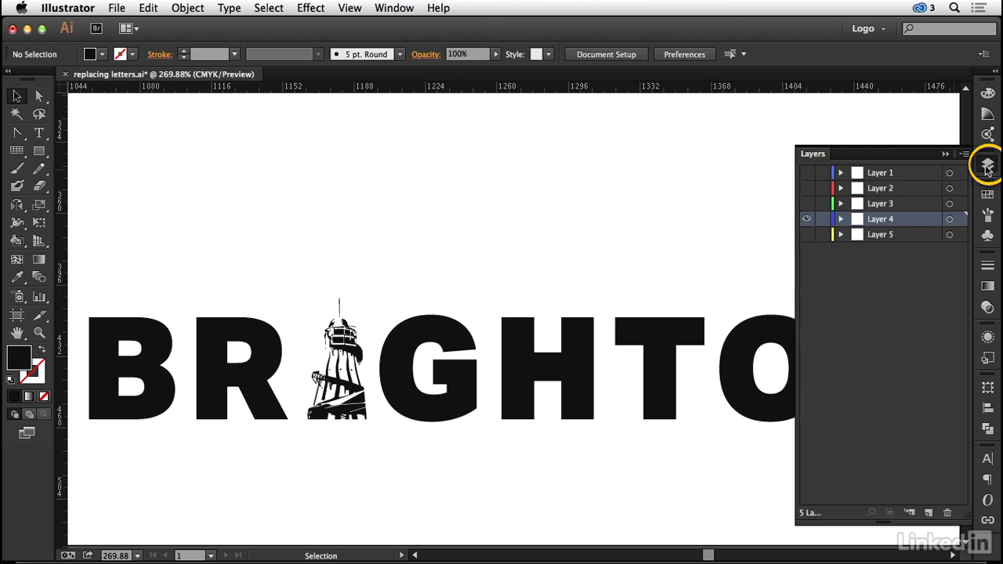
{"action": "left_click", "coordinate": [842, 219]}
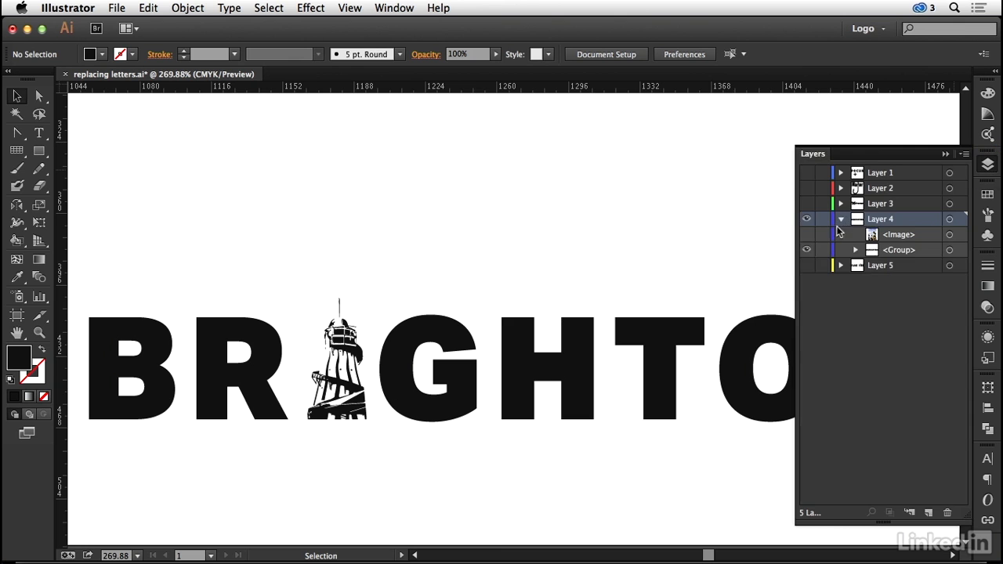
{"action": "left_click", "coordinate": [807, 235]}
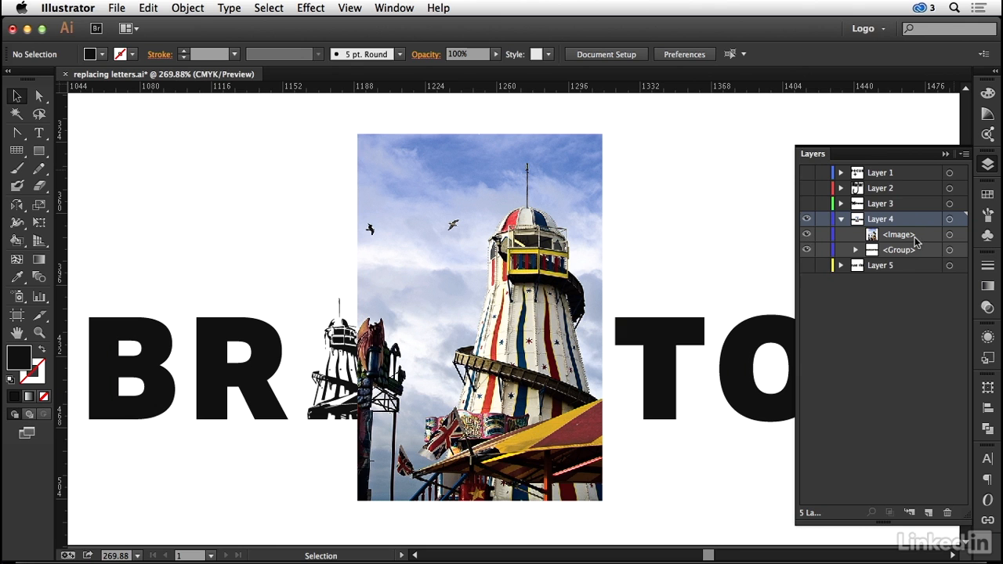
{"action": "left_click", "coordinate": [807, 250]}
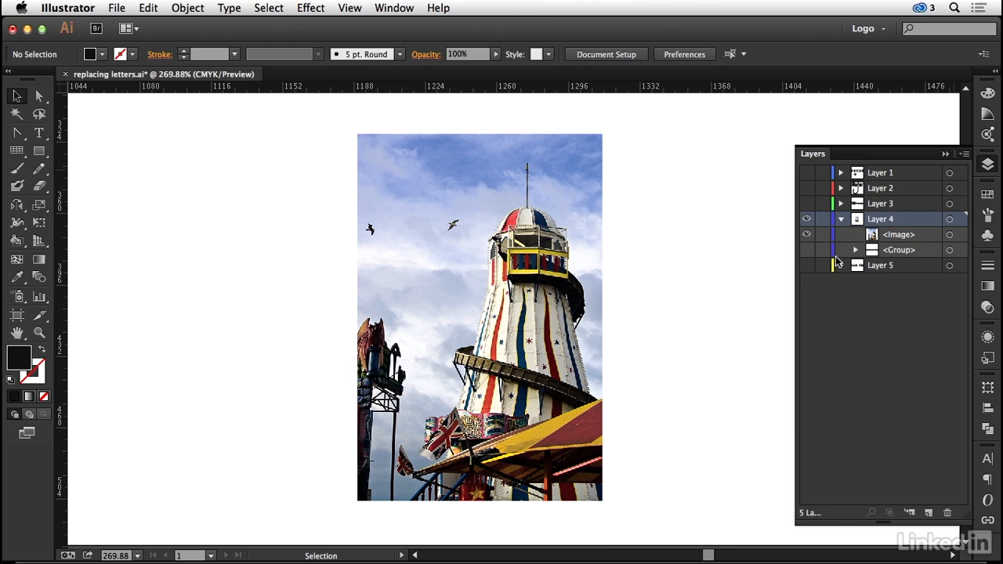
- Image Trace the helter-skelter photo in black and white with Noise at 5 px and Ignore White enabled
{"action": "left_click", "coordinate": [540, 157]}
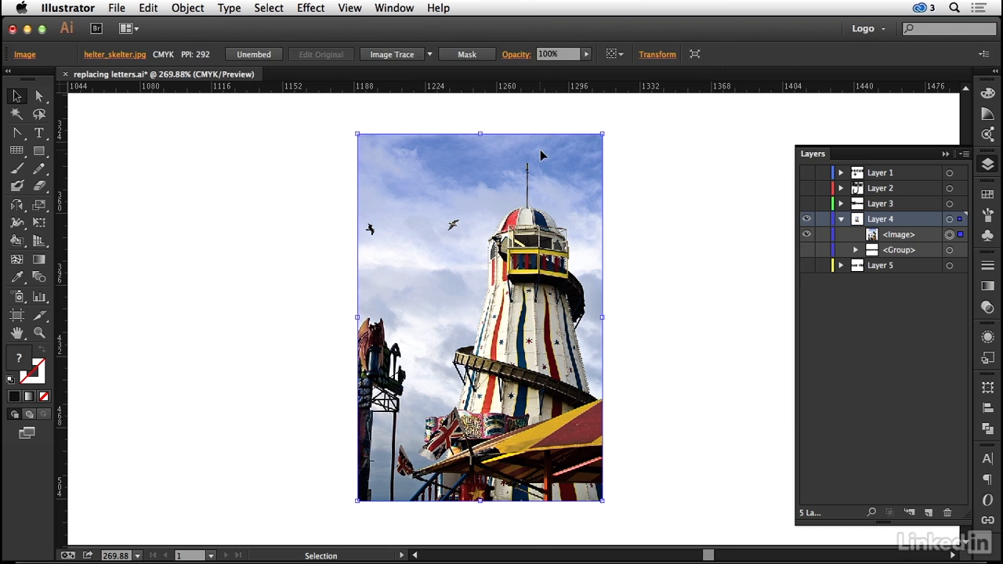
{"action": "left_click", "coordinate": [392, 54]}
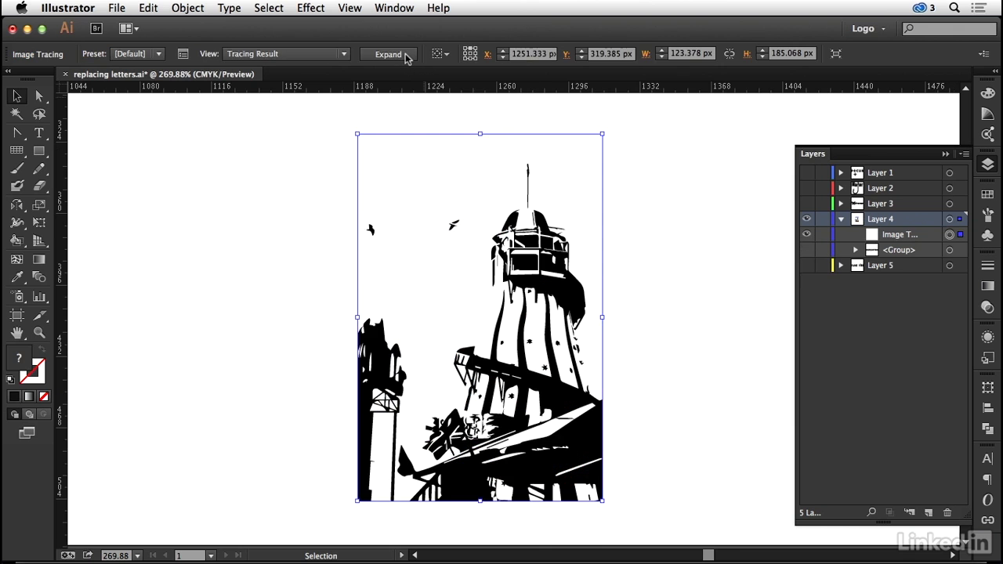
{"action": "left_click", "coordinate": [183, 54]}
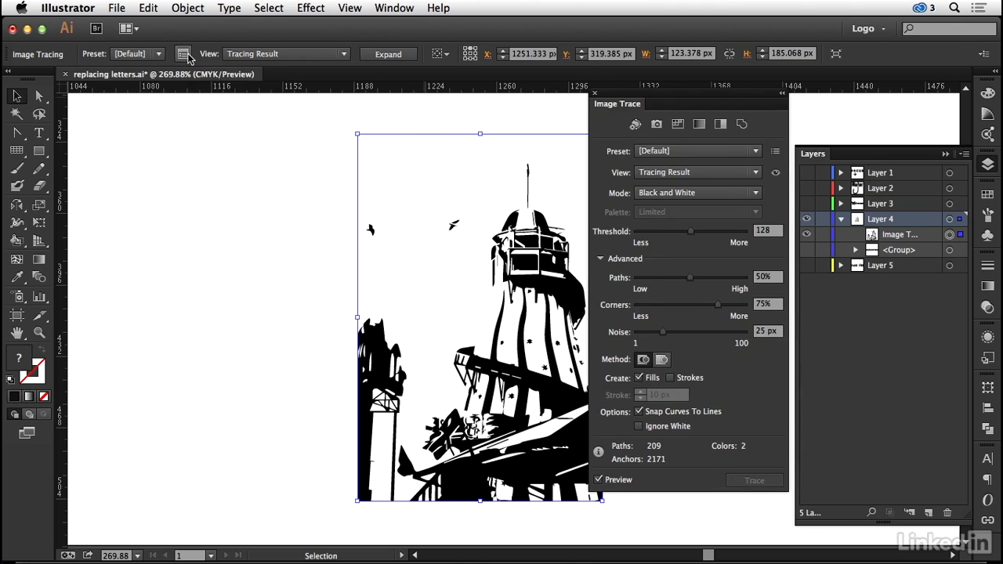
{"action": "left_click_drag", "start_coordinate": [663, 336], "coordinate": [641, 335]}
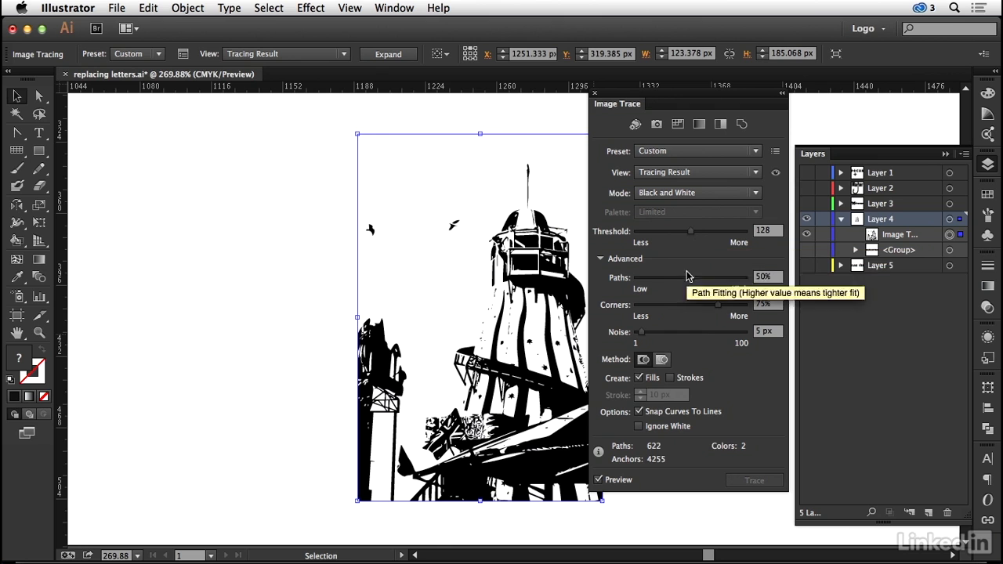
{"action": "left_click", "coordinate": [638, 427]}
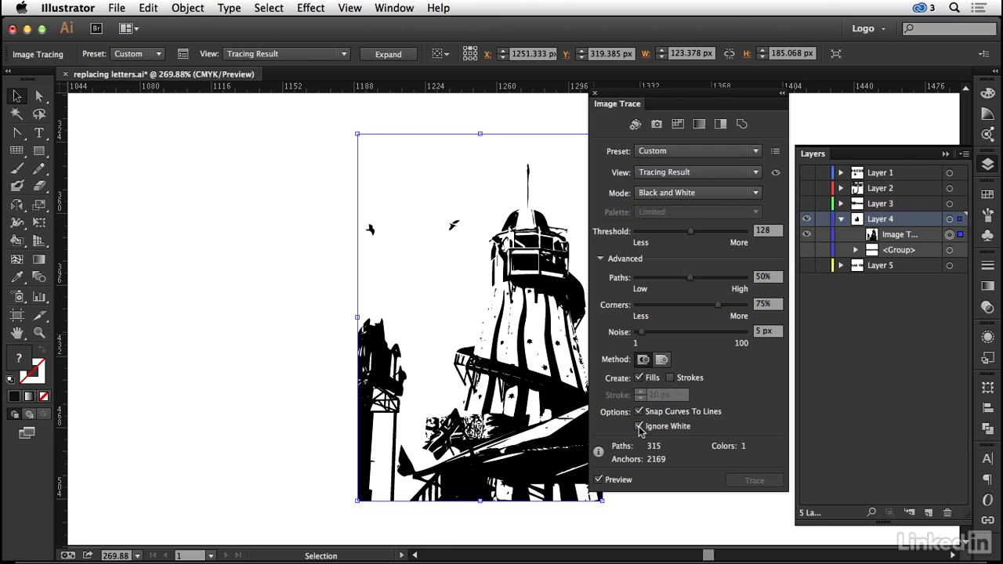
- Expand the tracing into vector paths, collapse the Image Trace settings and deselect the artwork
{"action": "left_click", "coordinate": [389, 57]}
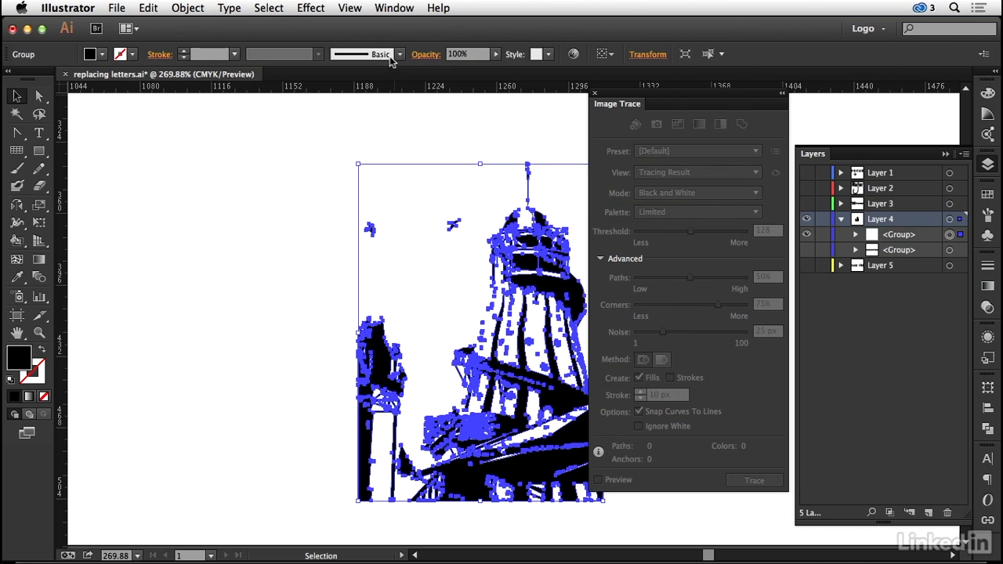
{"action": "double_click", "coordinate": [615, 104]}
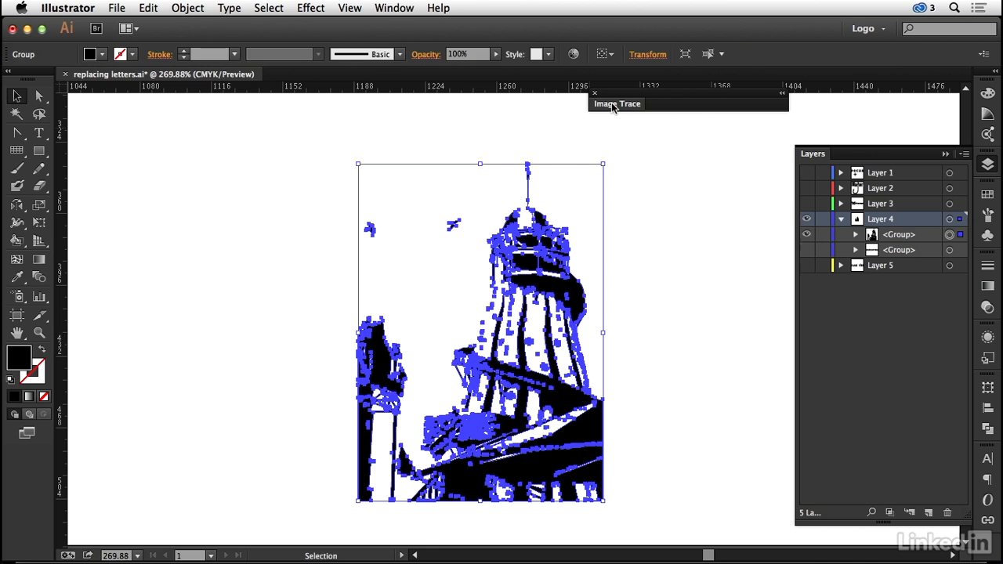
{"action": "left_click", "coordinate": [655, 251]}
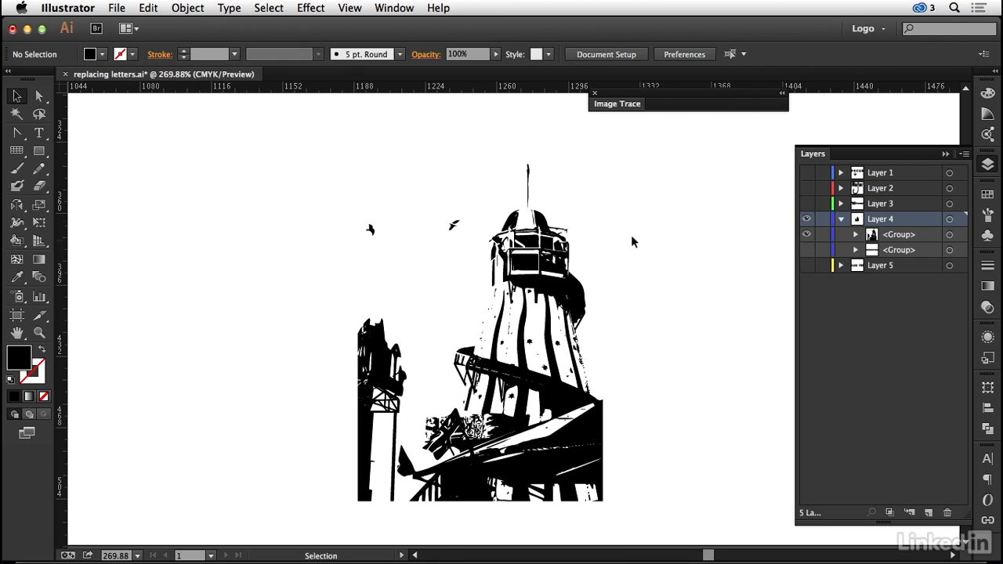
- Enlarge the Eraser tool and erase the birds and the structure beside the helter-skelter tower
{"action": "left_click", "coordinate": [41, 186]}
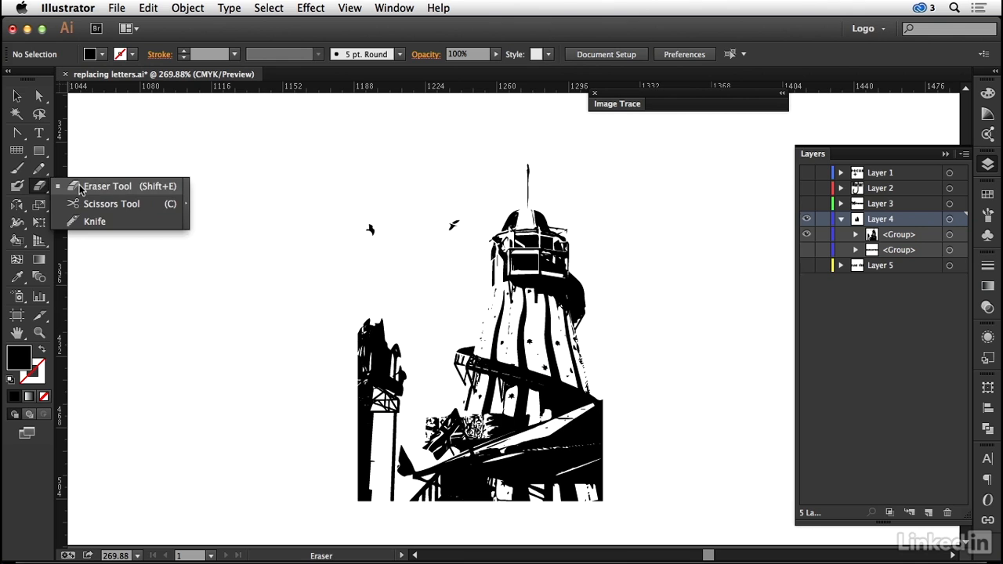
{"action": "left_click", "coordinate": [79, 188]}
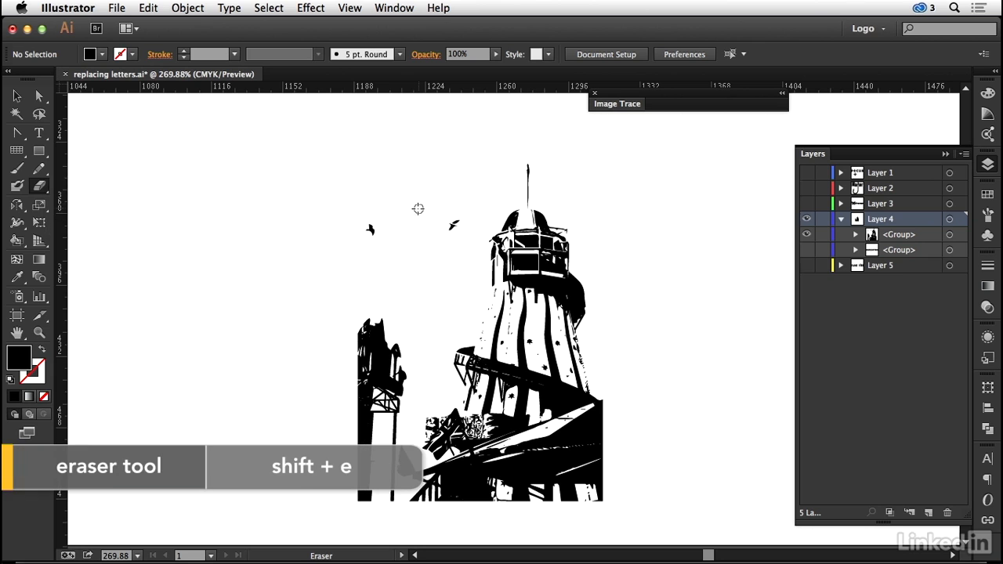
{"action": "key", "text": "bracketright"}
{"action": "key", "text": "bracketright"}
{"action": "key", "text": "bracketright"}
{"action": "key", "text": "bracketright"}
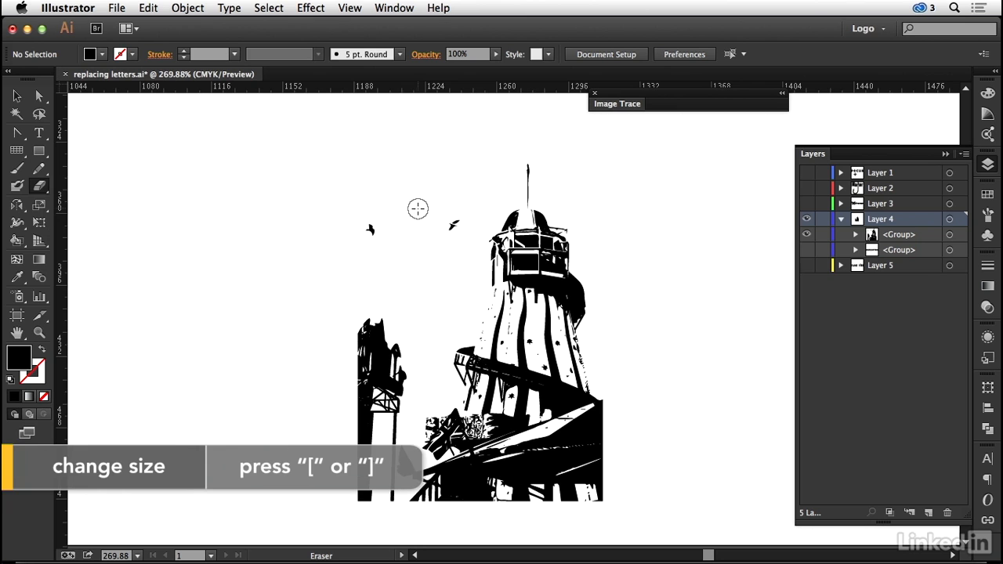
{"action": "mouse_move", "coordinate": [465, 214]}
{"action": "left_mouse_down"}
{"action": "mouse_move", "coordinate": [441, 232]}
{"action": "mouse_move", "coordinate": [351, 229]}
{"action": "mouse_move", "coordinate": [376, 219]}
{"action": "mouse_move", "coordinate": [354, 405]}
{"action": "mouse_move", "coordinate": [391, 287]}
{"action": "mouse_move", "coordinate": [385, 356]}
{"action": "mouse_move", "coordinate": [396, 379]}
{"action": "mouse_move", "coordinate": [405, 355]}
{"action": "mouse_move", "coordinate": [393, 414]}
{"action": "mouse_move", "coordinate": [381, 363]}
{"action": "mouse_move", "coordinate": [366, 516]}
{"action": "mouse_move", "coordinate": [398, 389]}
{"action": "mouse_move", "coordinate": [385, 514]}
{"action": "left_mouse_up"}
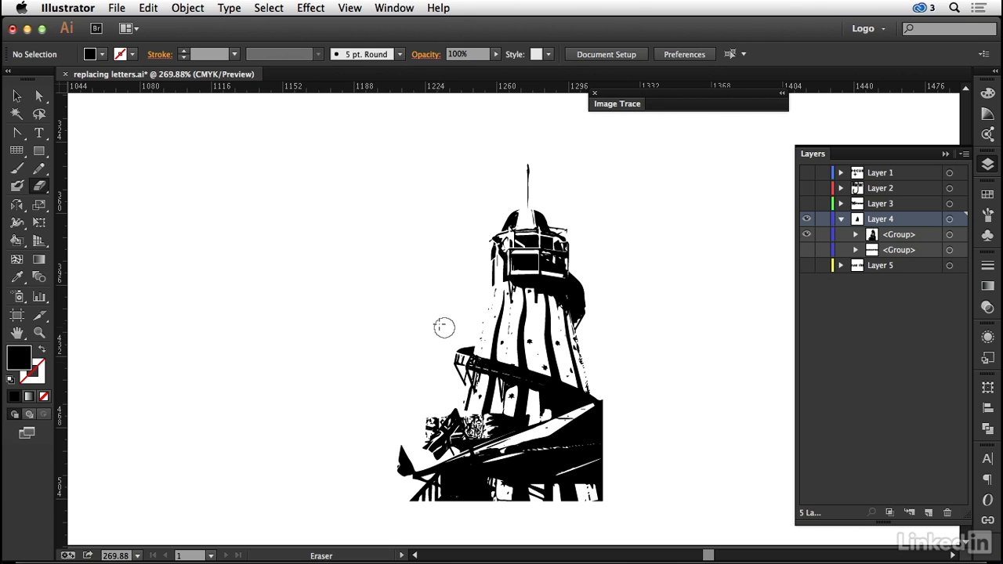
- Delete small stray specks from the tower's striped body using the Direct Selection tool
{"action": "left_click_drag", "start_coordinate": [392, 201], "coordinate": [653, 509]}
{"action": "left_click", "coordinate": [39, 96]}
{"action": "left_click", "coordinate": [529, 303]}
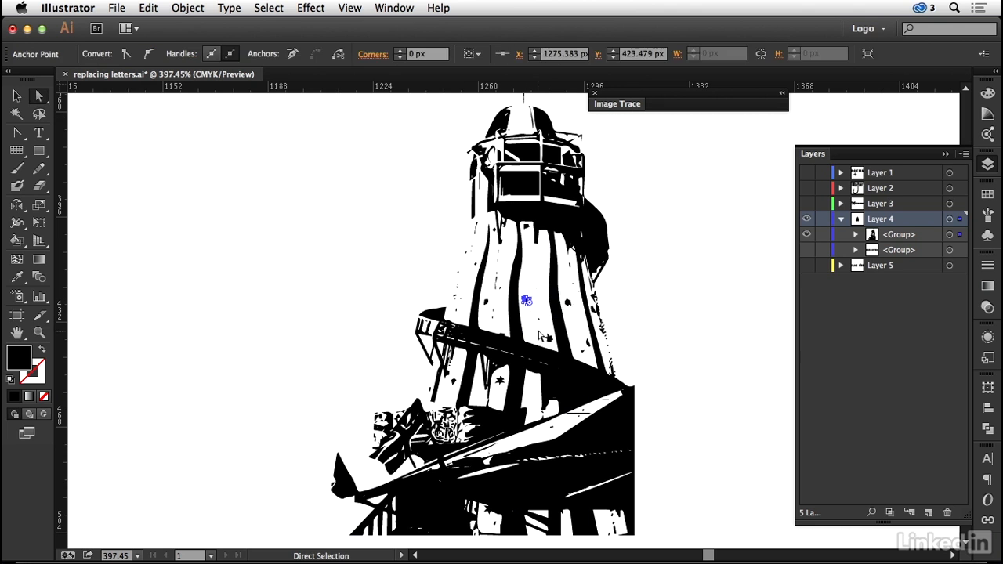
{"action": "left_click", "coordinate": [498, 283]}
{"action": "left_click", "coordinate": [498, 283]}
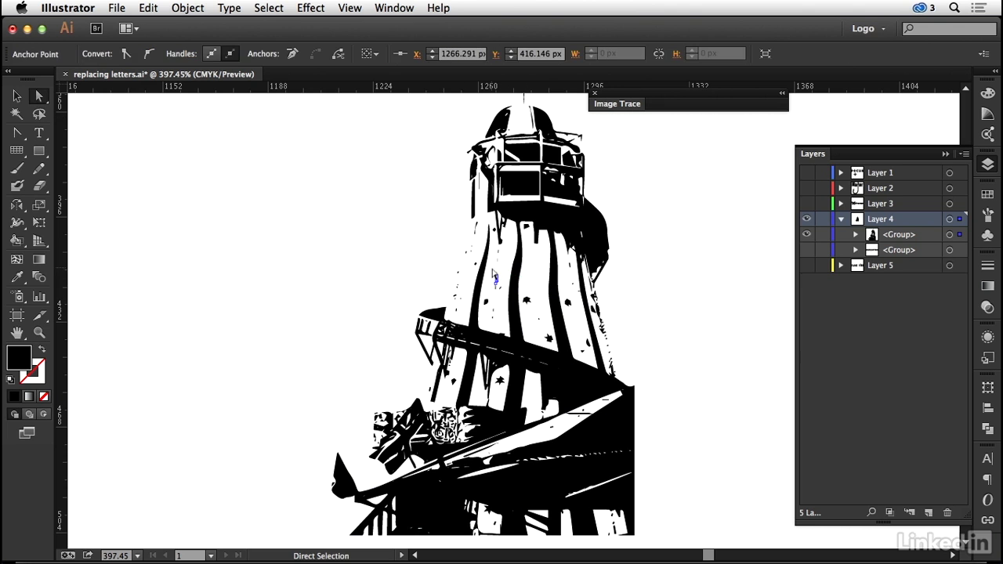
{"action": "key", "text": "Delete"}
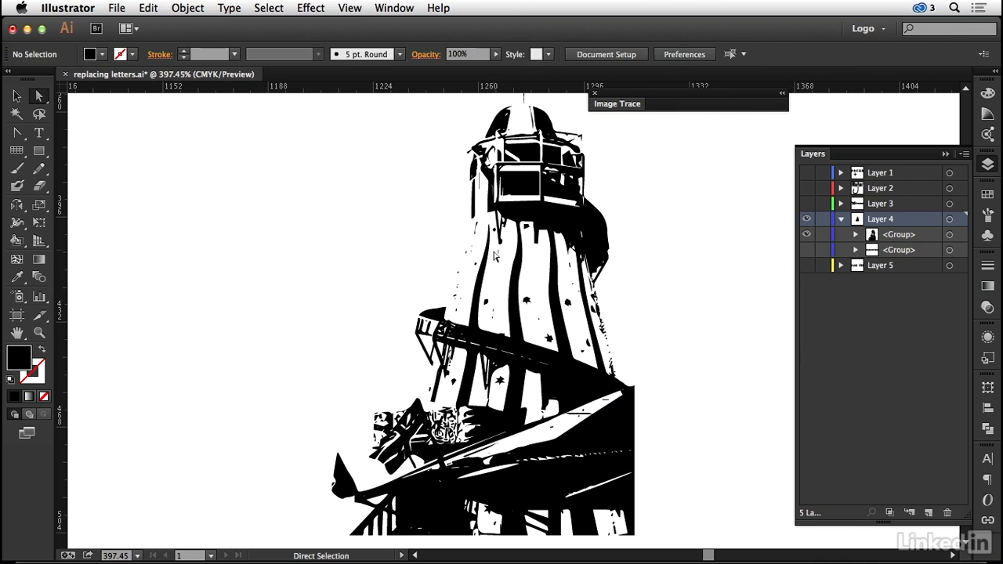
{"action": "left_click_drag", "start_coordinate": [505, 270], "coordinate": [506, 271]}
{"action": "key", "text": "Delete"}
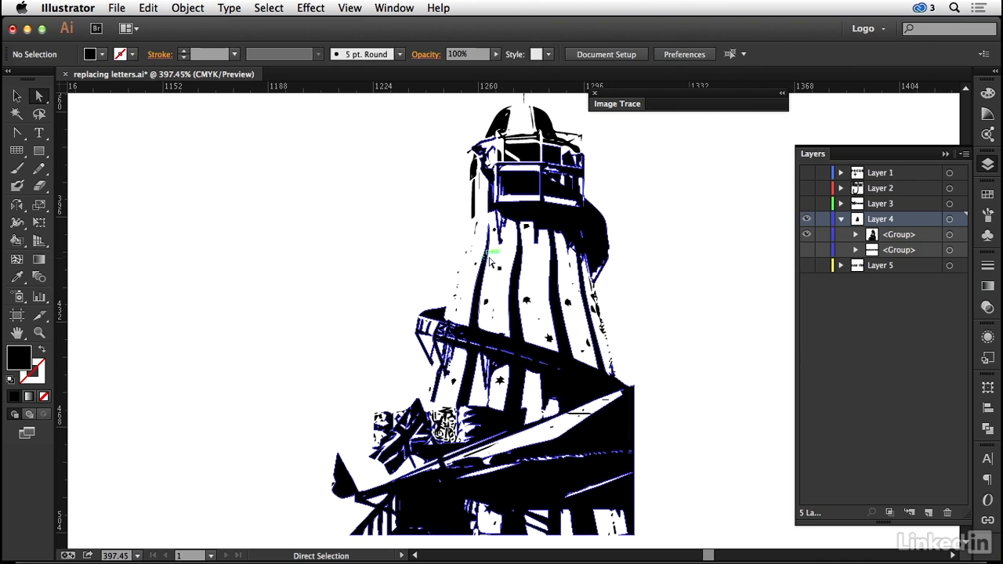
{"action": "left_click", "coordinate": [593, 290]}
{"action": "key", "text": "Delete"}
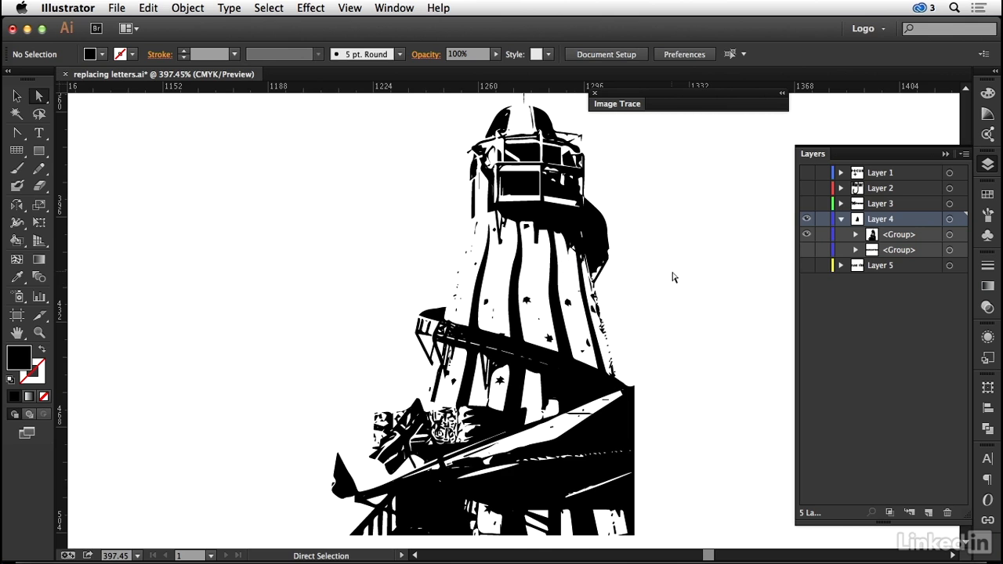
- Hide the traced tower group in Layer 4, show the BRIGHTON lettering group, and display the whole artboard
{"action": "key", "text": "super+minus"}
{"action": "left_click", "coordinate": [806, 235]}
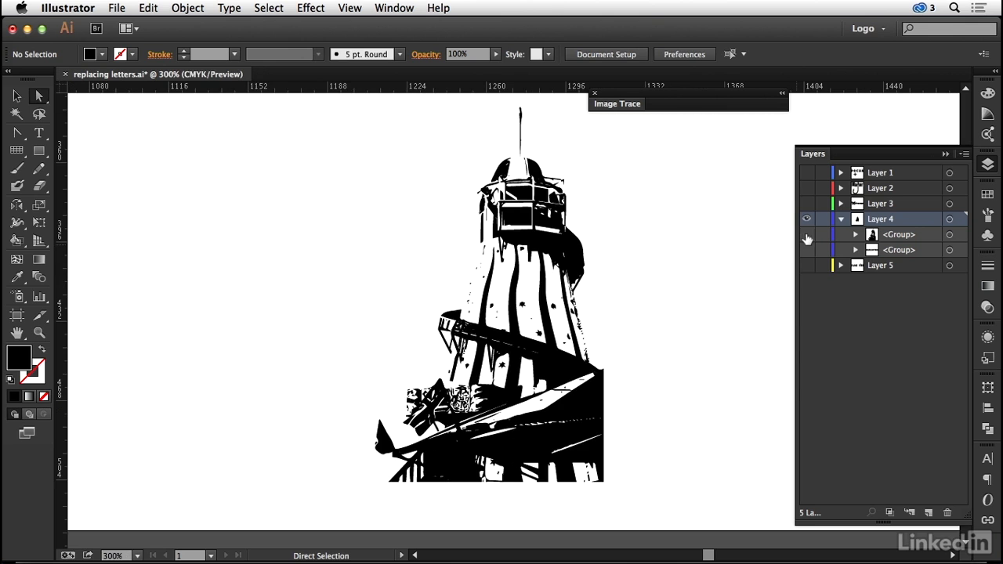
{"action": "left_click", "coordinate": [806, 250]}
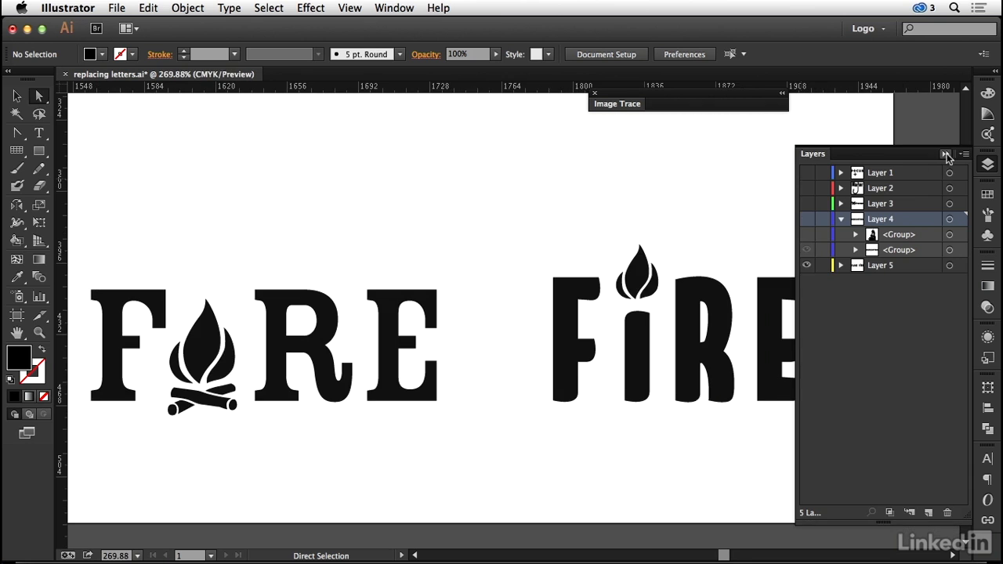
{"action": "left_click", "coordinate": [946, 154]}
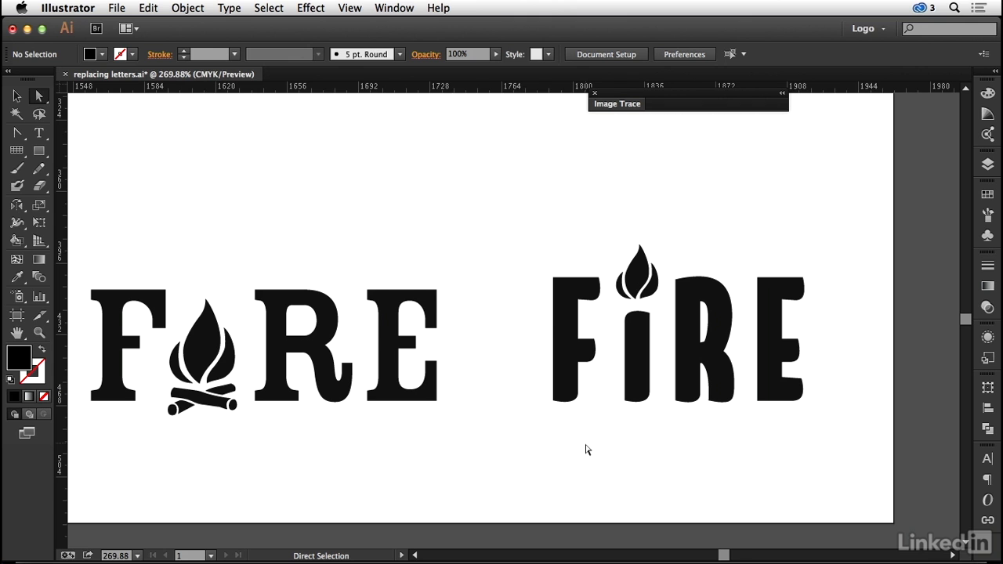
{"action": "key", "text": "super+0"}
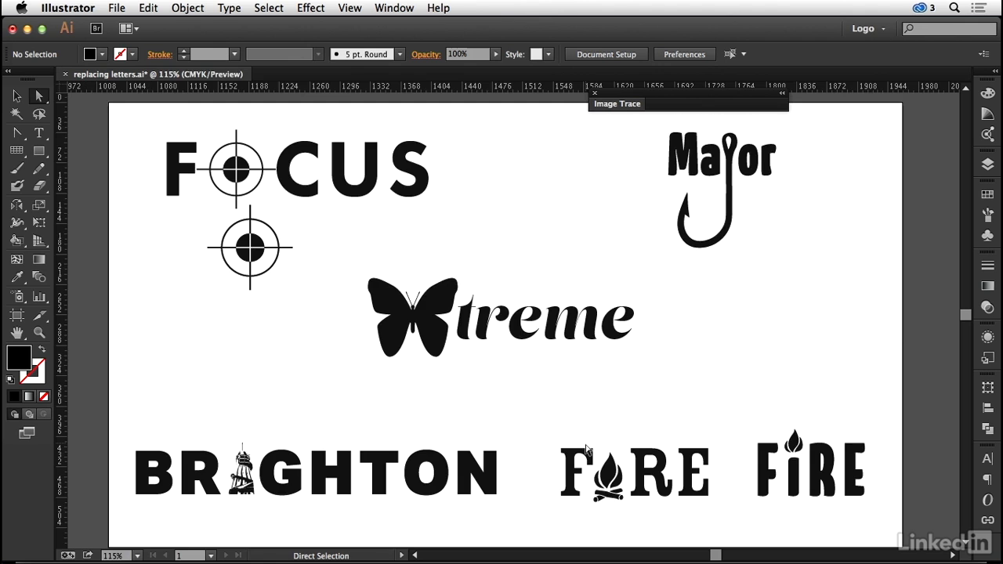